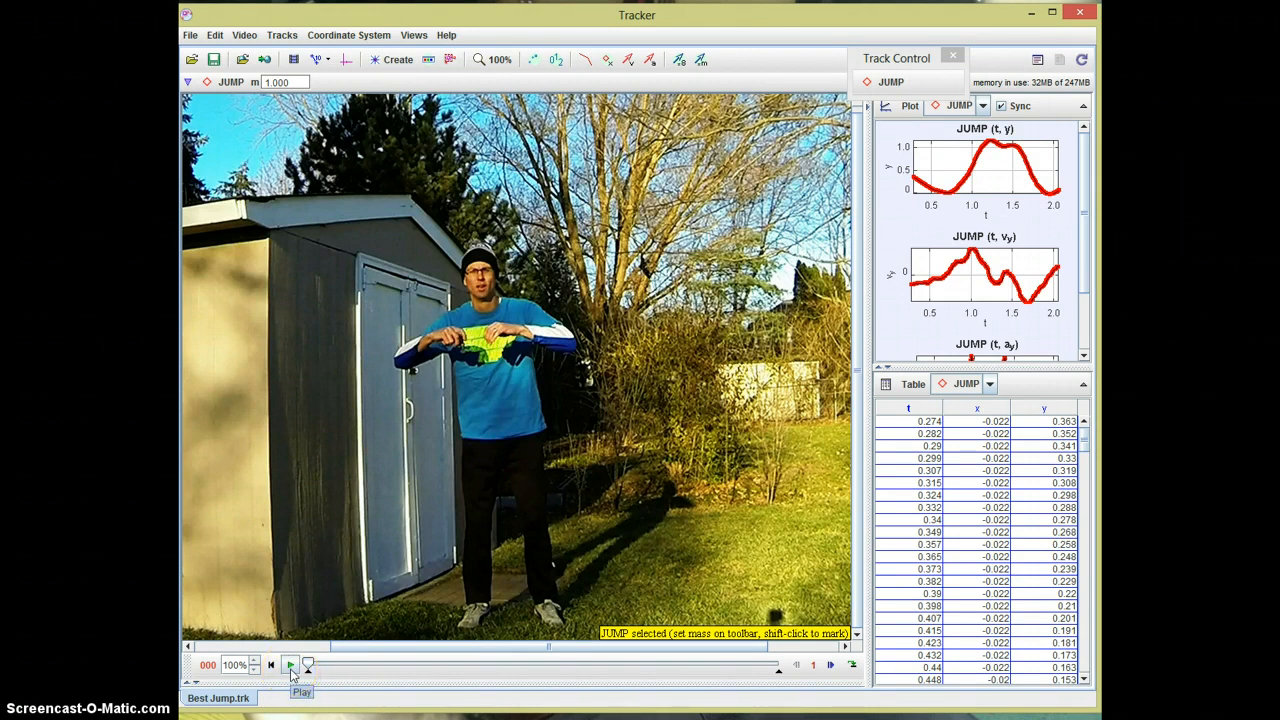
Play the jump video through to its last frame and return it to the first frame.
click(291, 666)
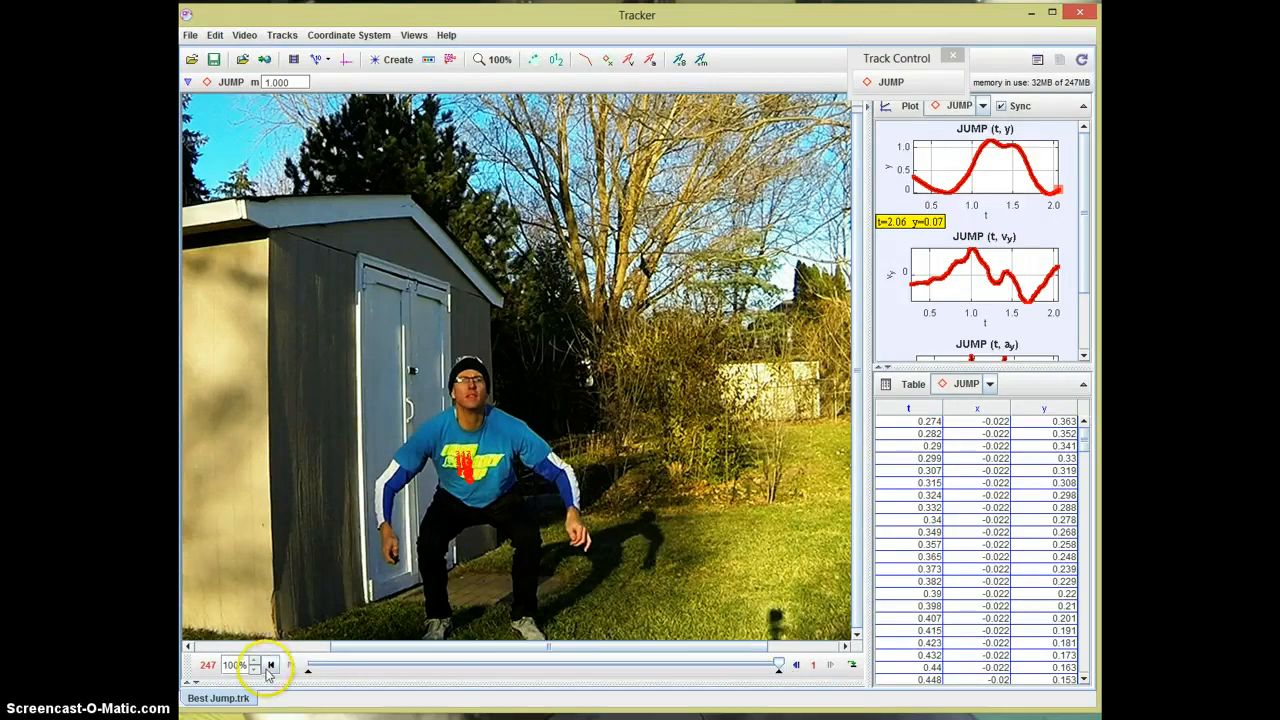
click(270, 666)
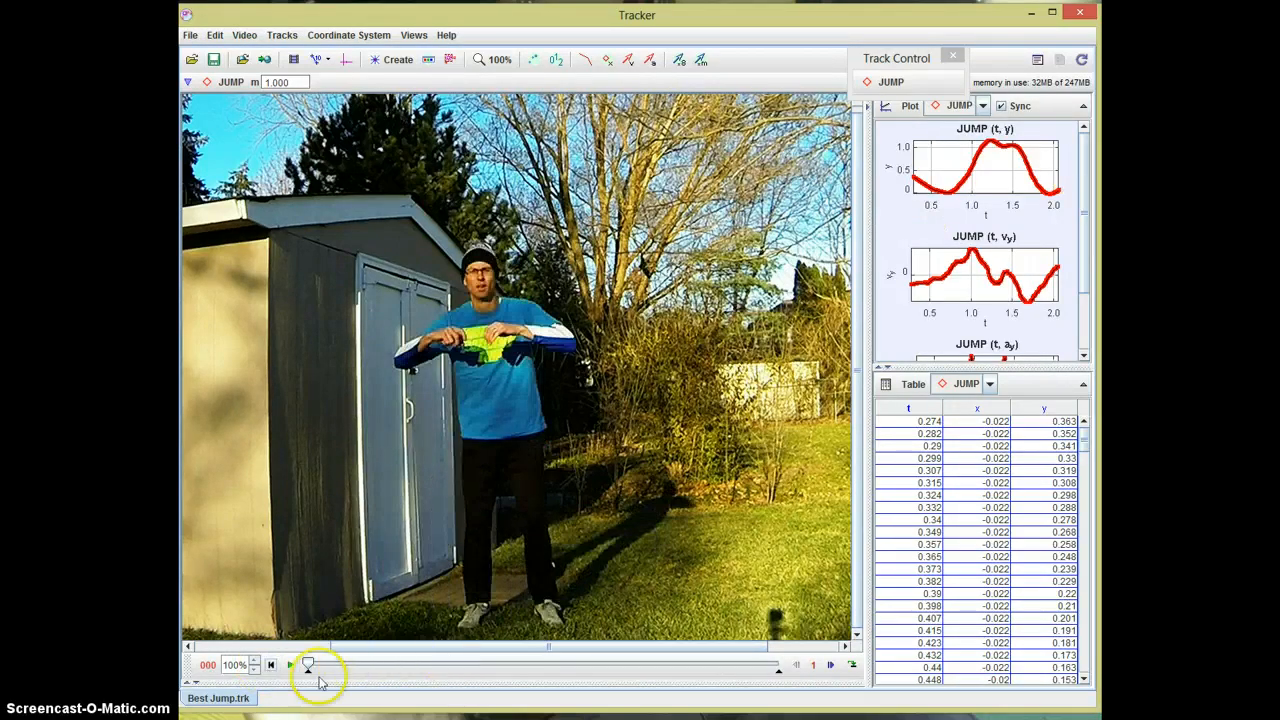
Replay the jump in stages, pausing at frame 41 in the crouch, frame 130 at takeoff and frame 149 near the peak.
click(291, 667)
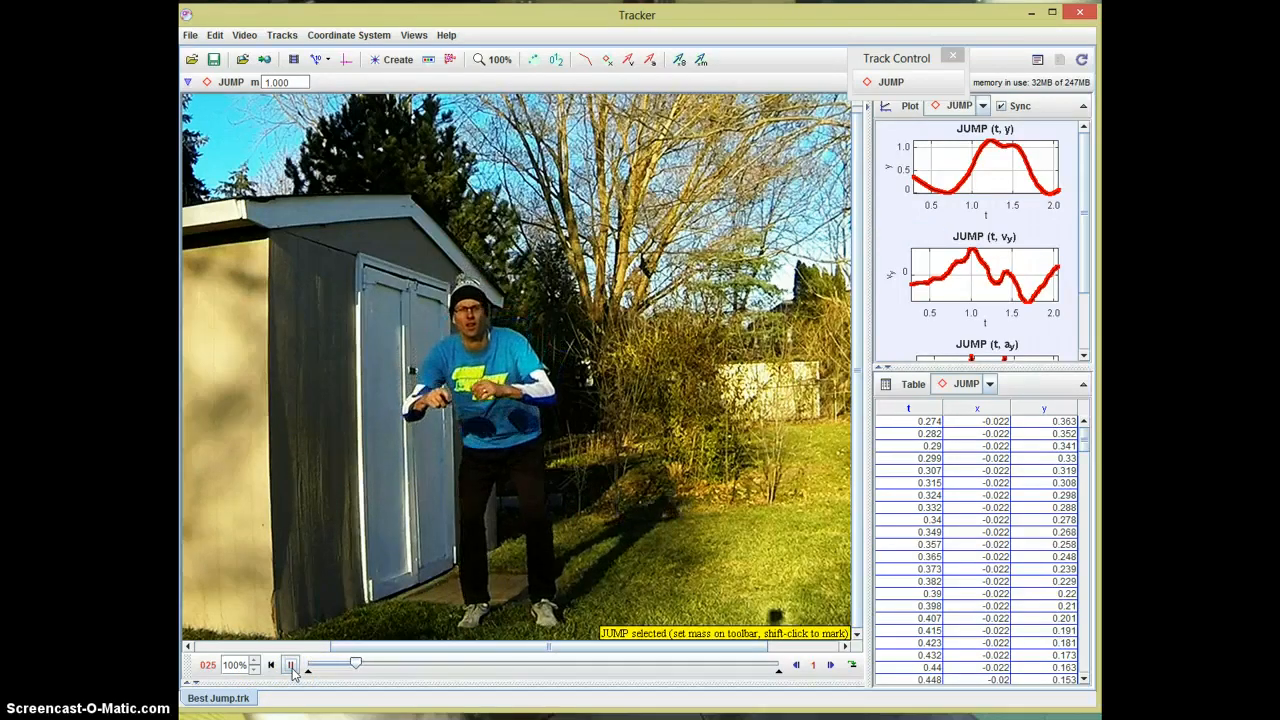
click(291, 666)
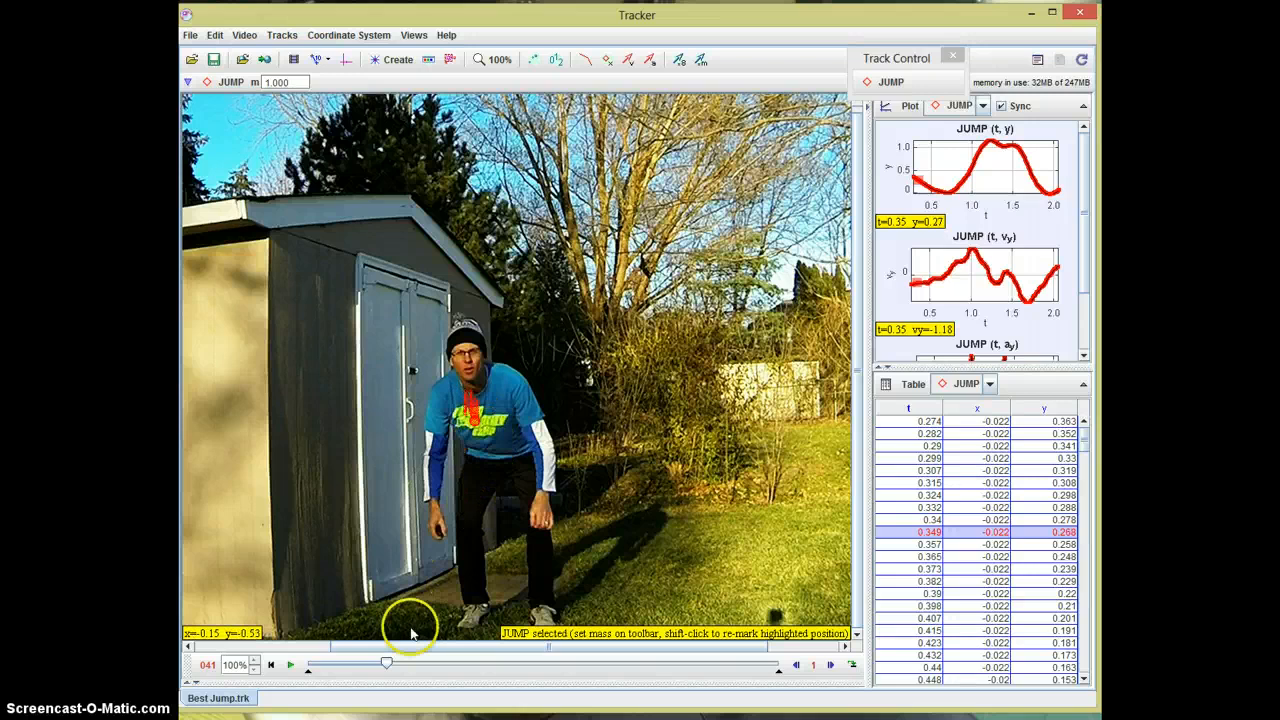
click(289, 665)
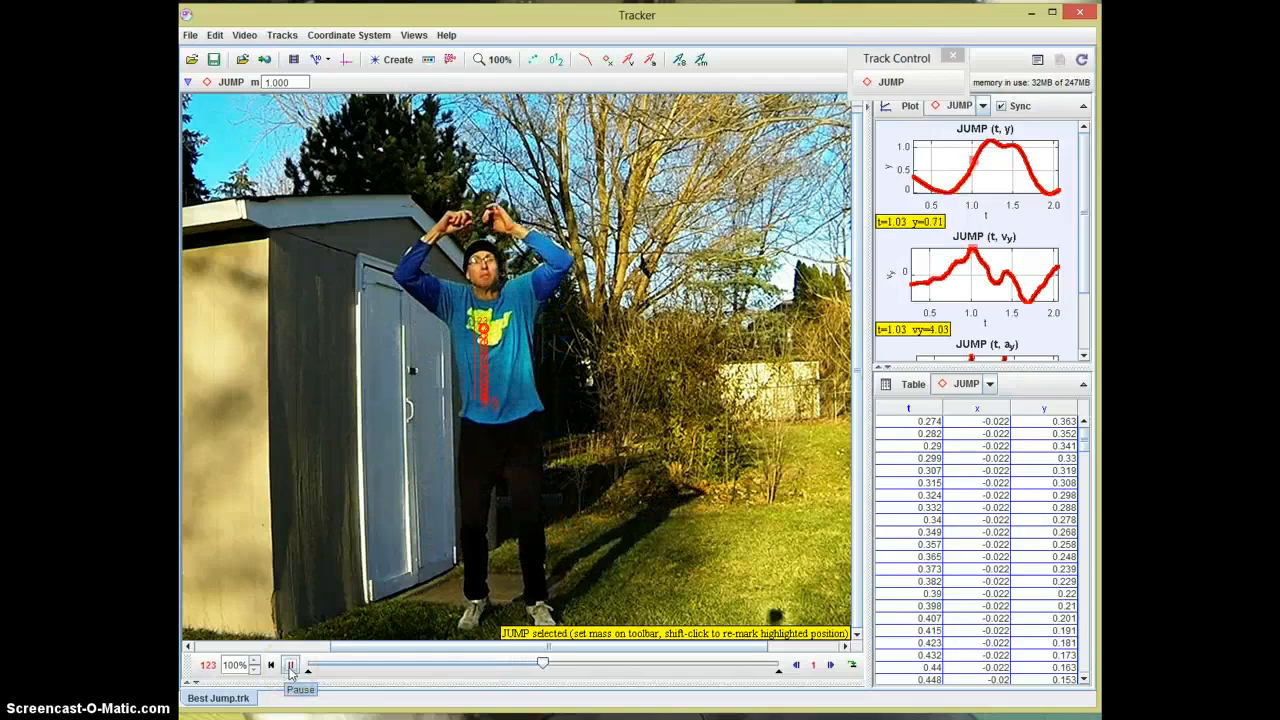
click(290, 666)
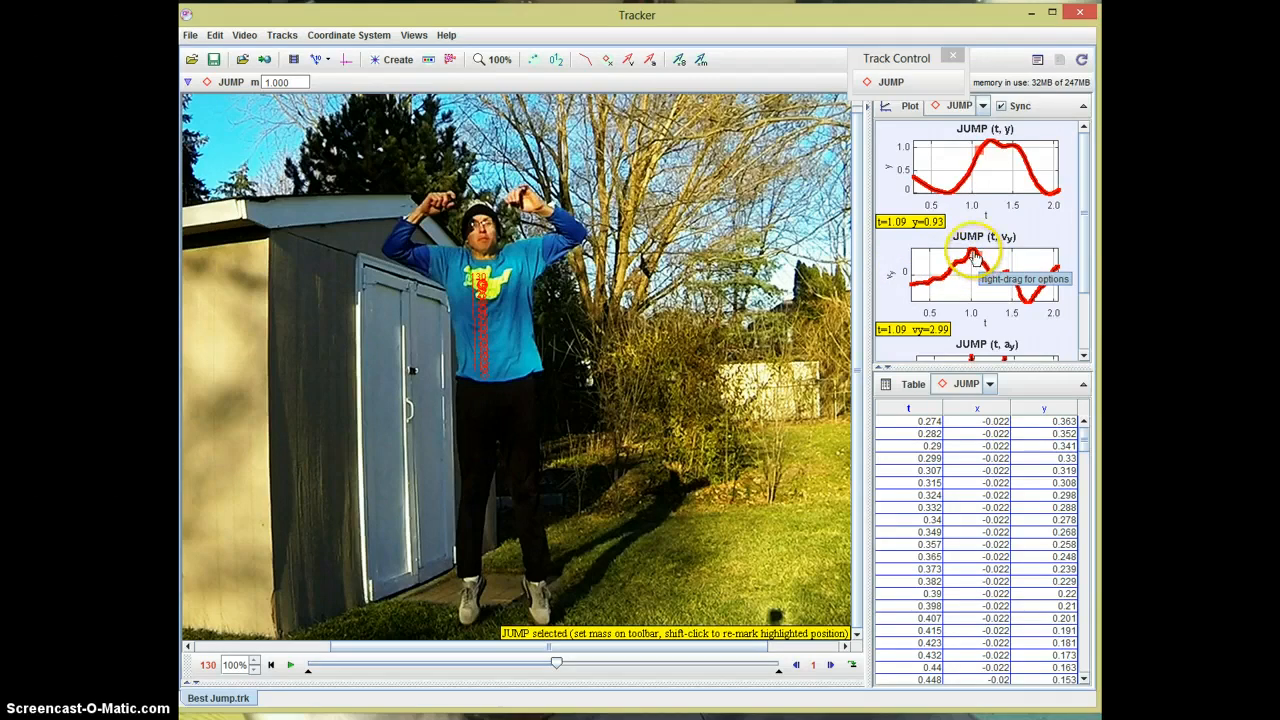
click(287, 667)
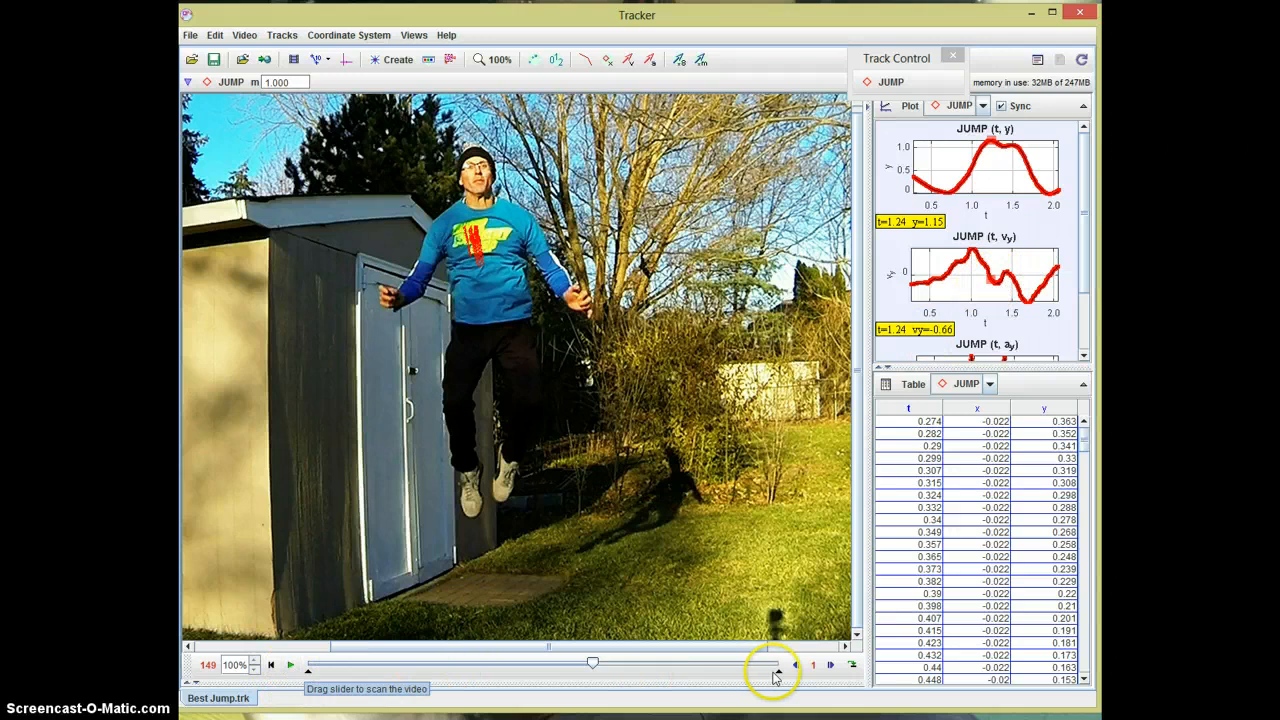
Step the video forward frame by frame from frame 149 through the descent and landing to the crouch at frame 231.
click(833, 668)
click(833, 668)
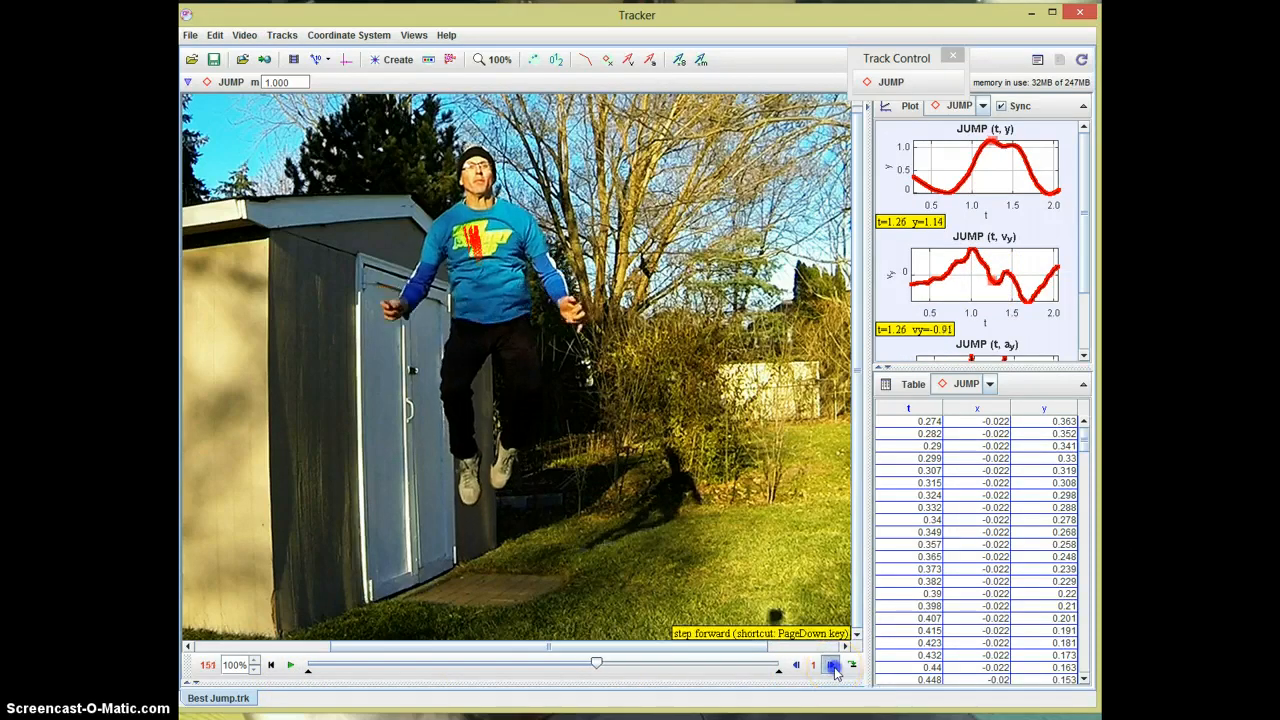
click(833, 668)
click(833, 668)
click(833, 668)
click(833, 668)
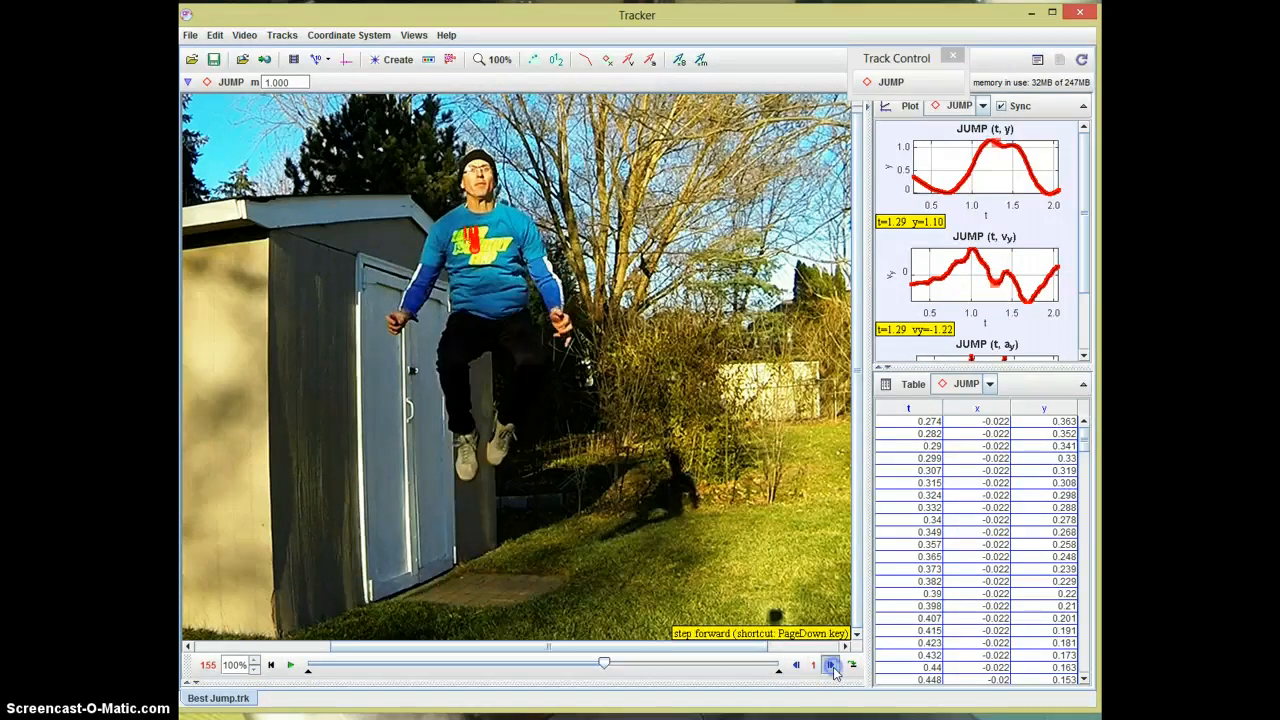
click(833, 668)
click(833, 668)
click(833, 670)
click(833, 668)
click(833, 668)
click(833, 668)
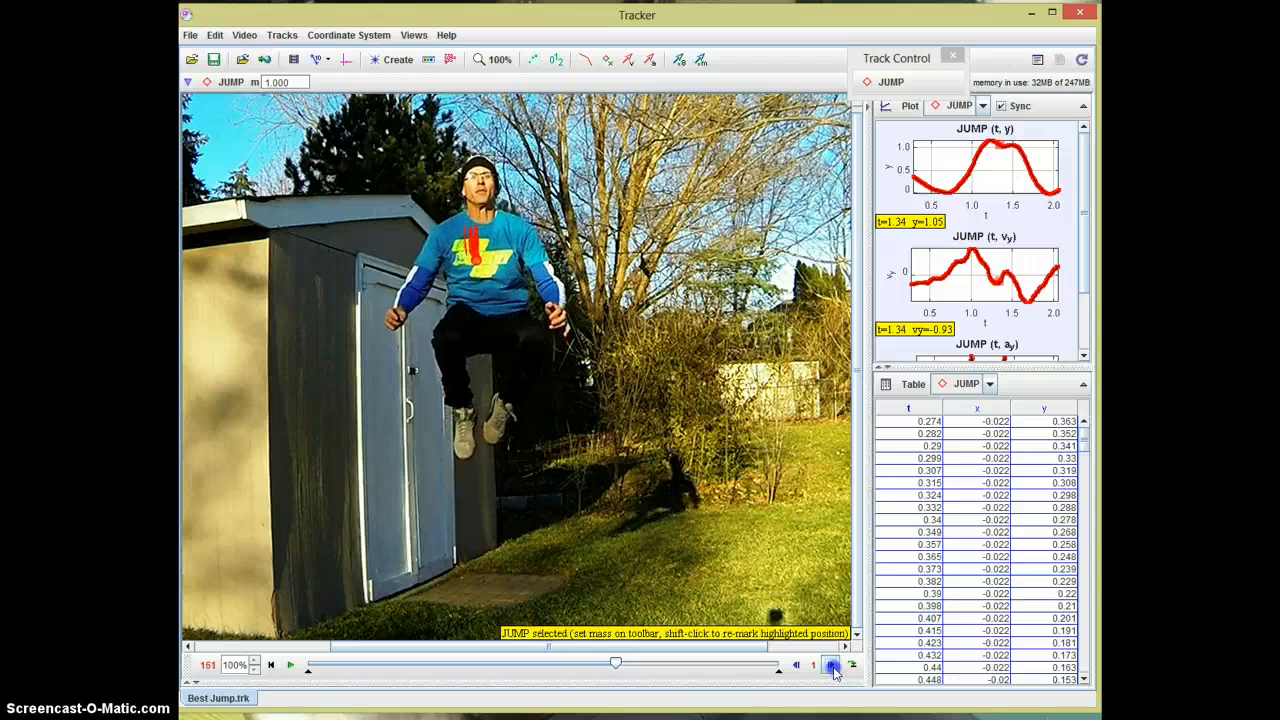
click(833, 668)
click(833, 668)
click(833, 668)
click(833, 668)
click(833, 668)
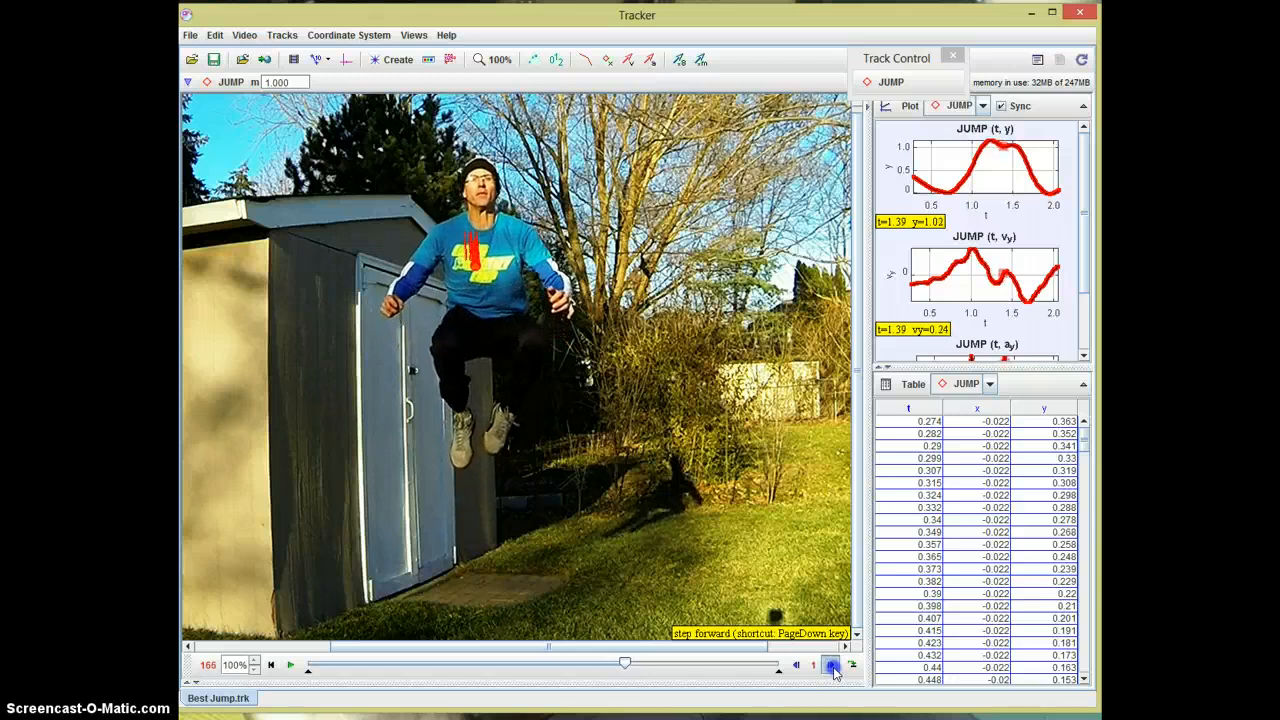
click(833, 668)
click(833, 668)
click(833, 668)
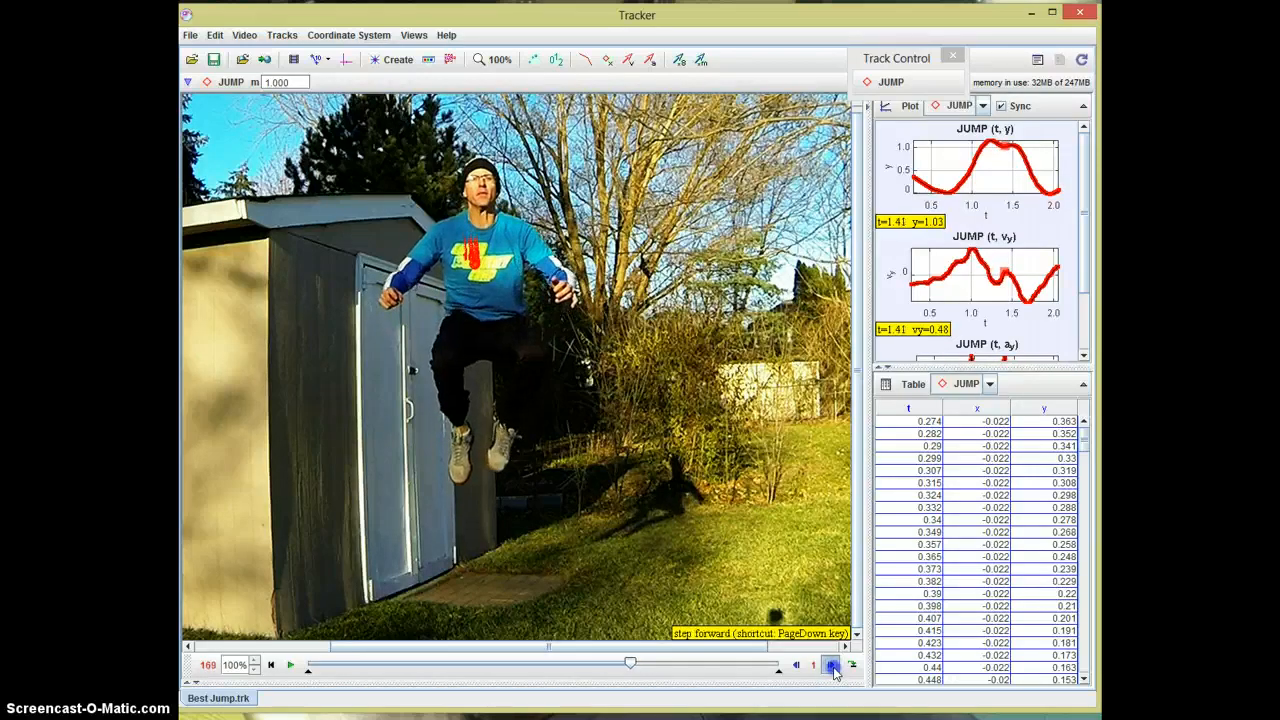
click(833, 668)
click(833, 668)
click(833, 668)
click(833, 668)
click(833, 668)
click(833, 668)
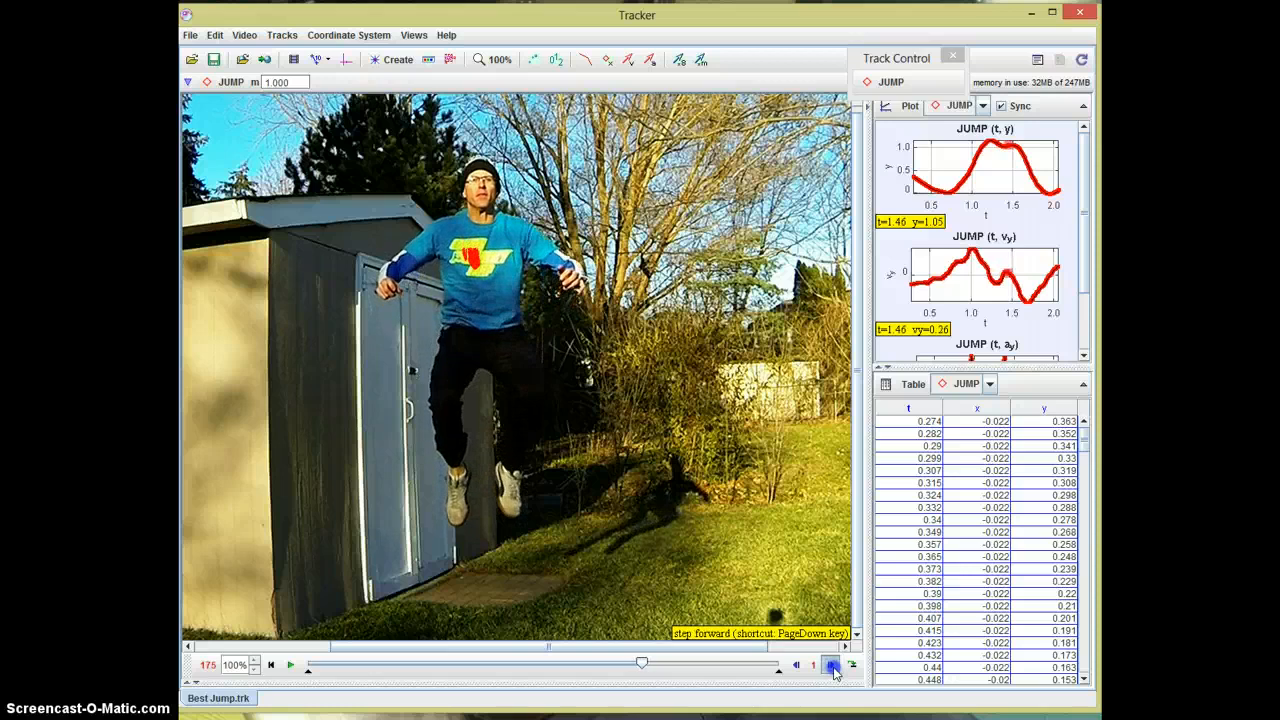
click(833, 668)
click(833, 668)
click(833, 668)
click(833, 668)
click(833, 668)
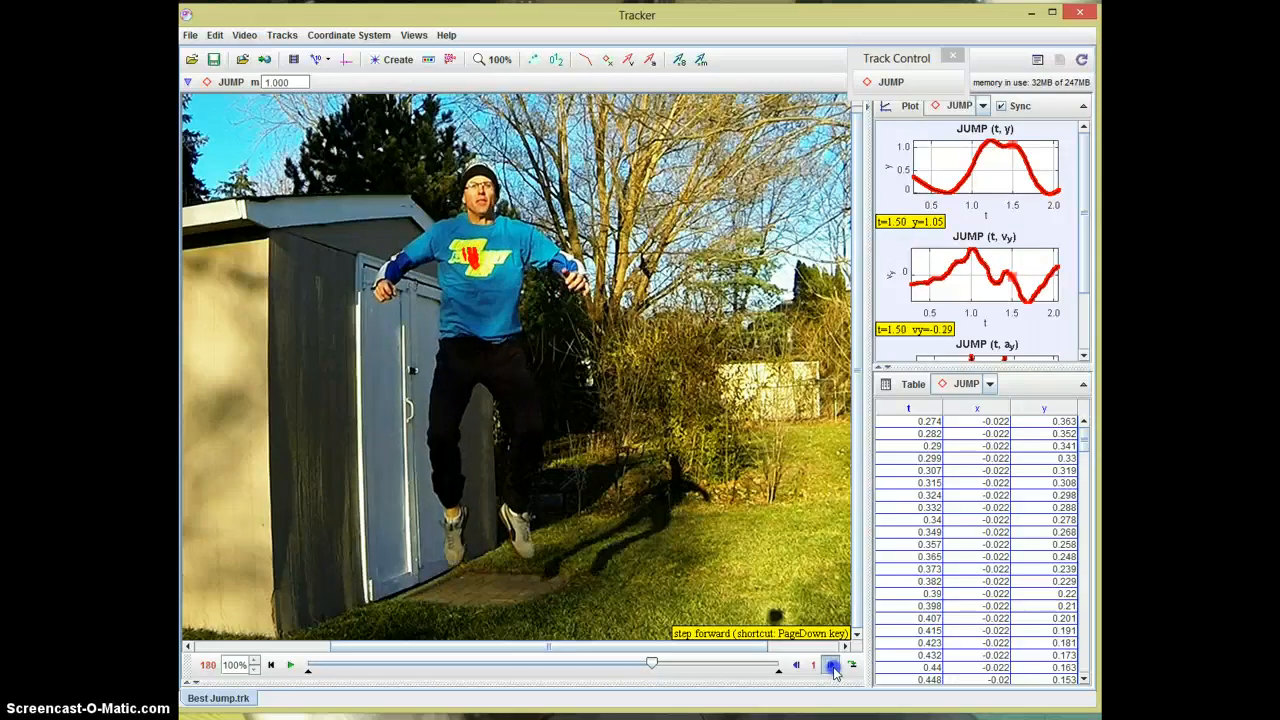
click(833, 668)
click(833, 668)
click(833, 668)
click(833, 668)
click(833, 668)
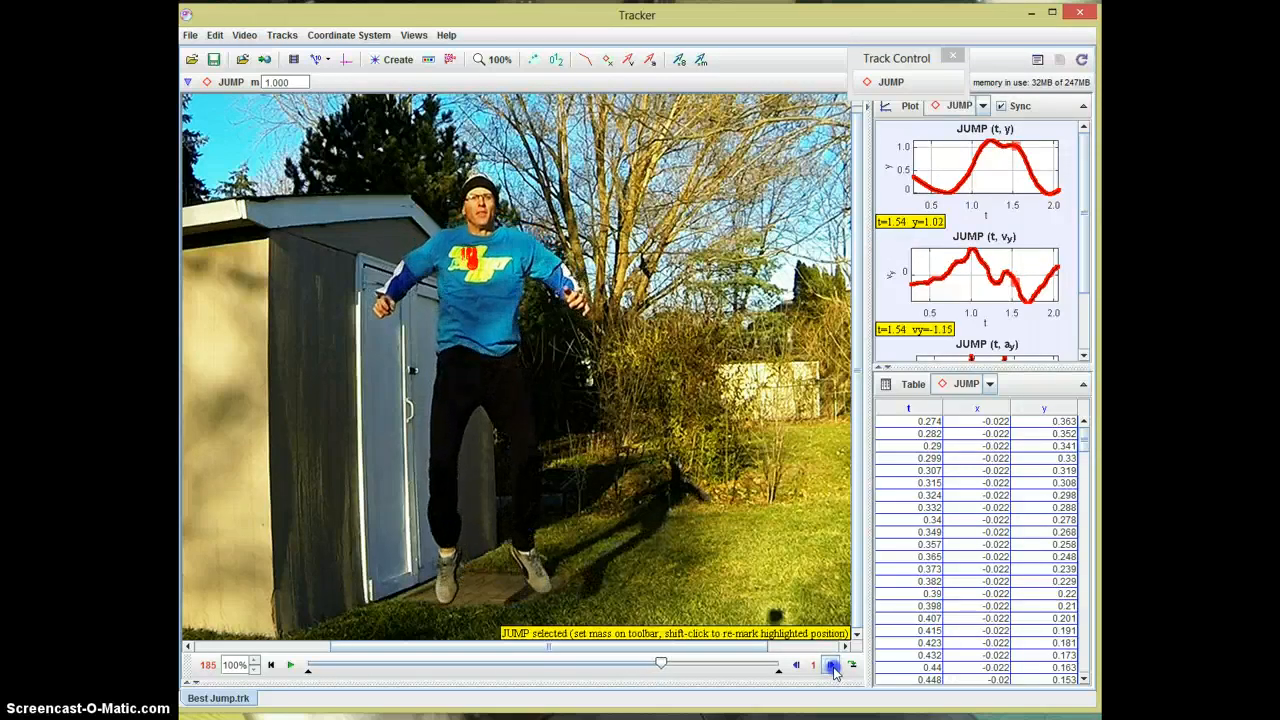
click(833, 668)
click(833, 668)
click(833, 668)
click(833, 668)
click(833, 668)
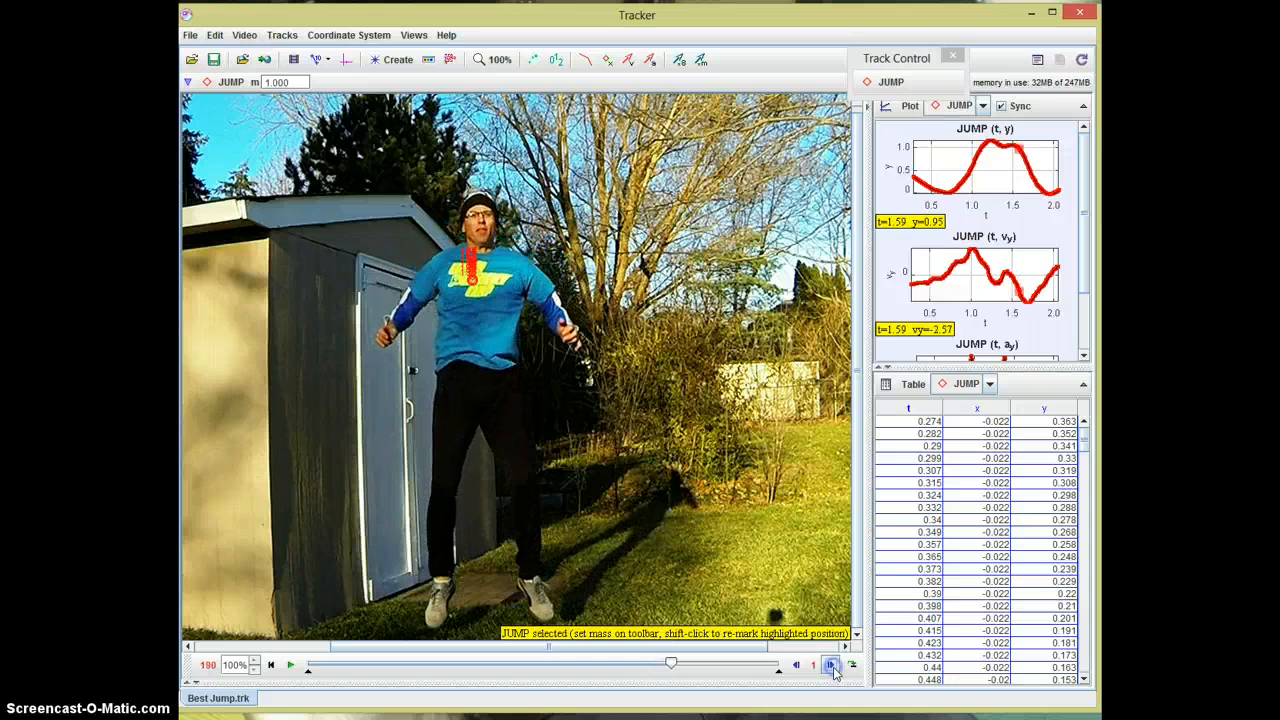
click(833, 668)
click(833, 668)
click(833, 668)
click(833, 668)
click(833, 668)
click(833, 668)
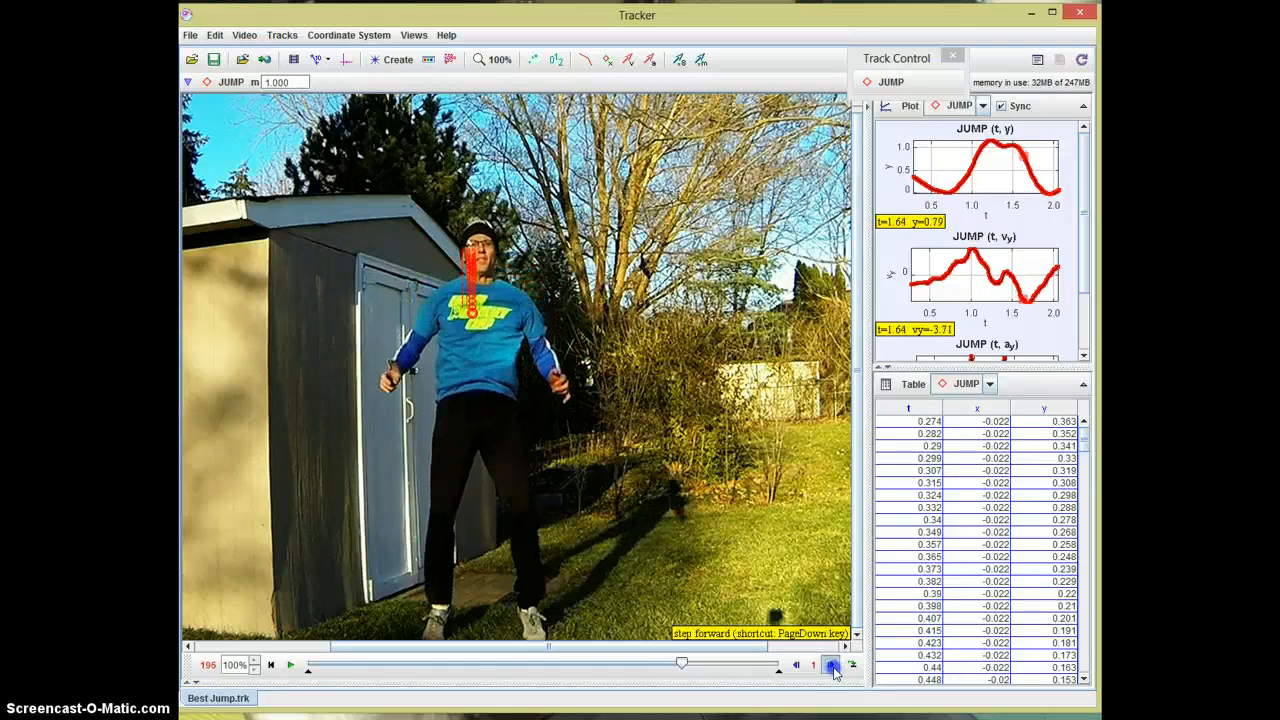
click(833, 668)
click(833, 668)
click(833, 668)
click(833, 668)
click(833, 668)
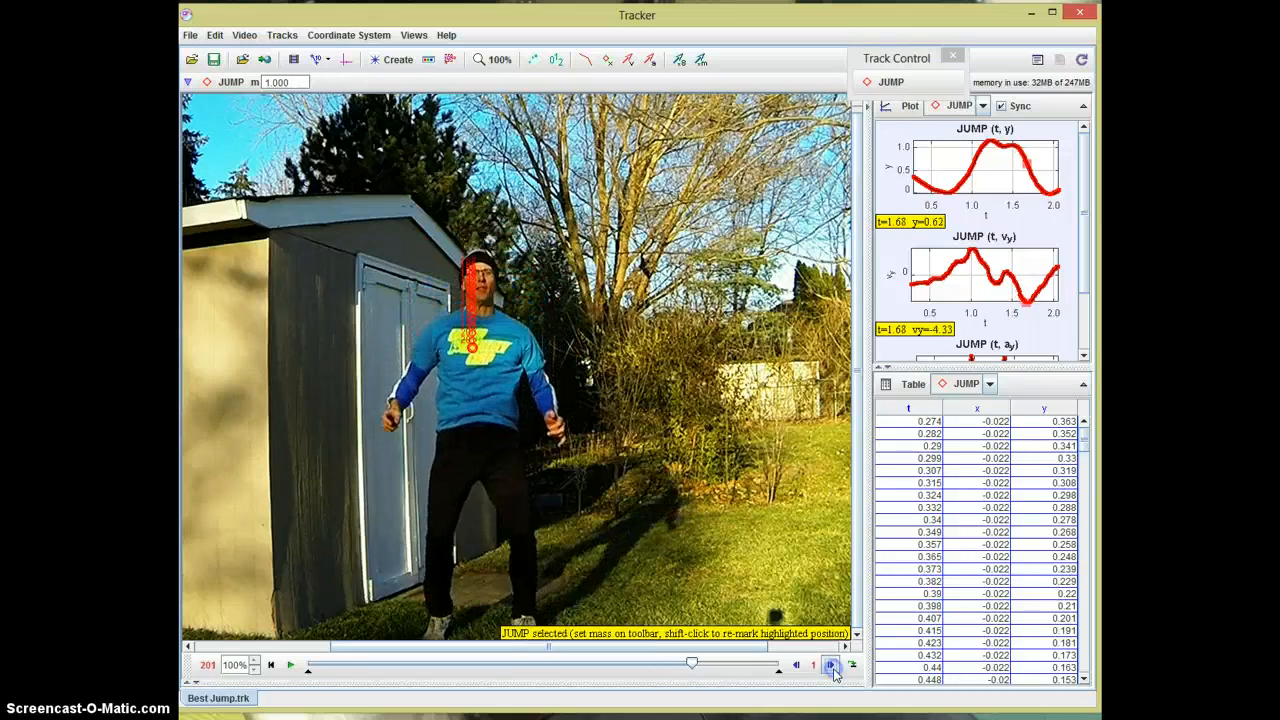
click(833, 668)
click(833, 668)
click(833, 668)
click(833, 668)
click(833, 668)
click(833, 668)
click(833, 668)
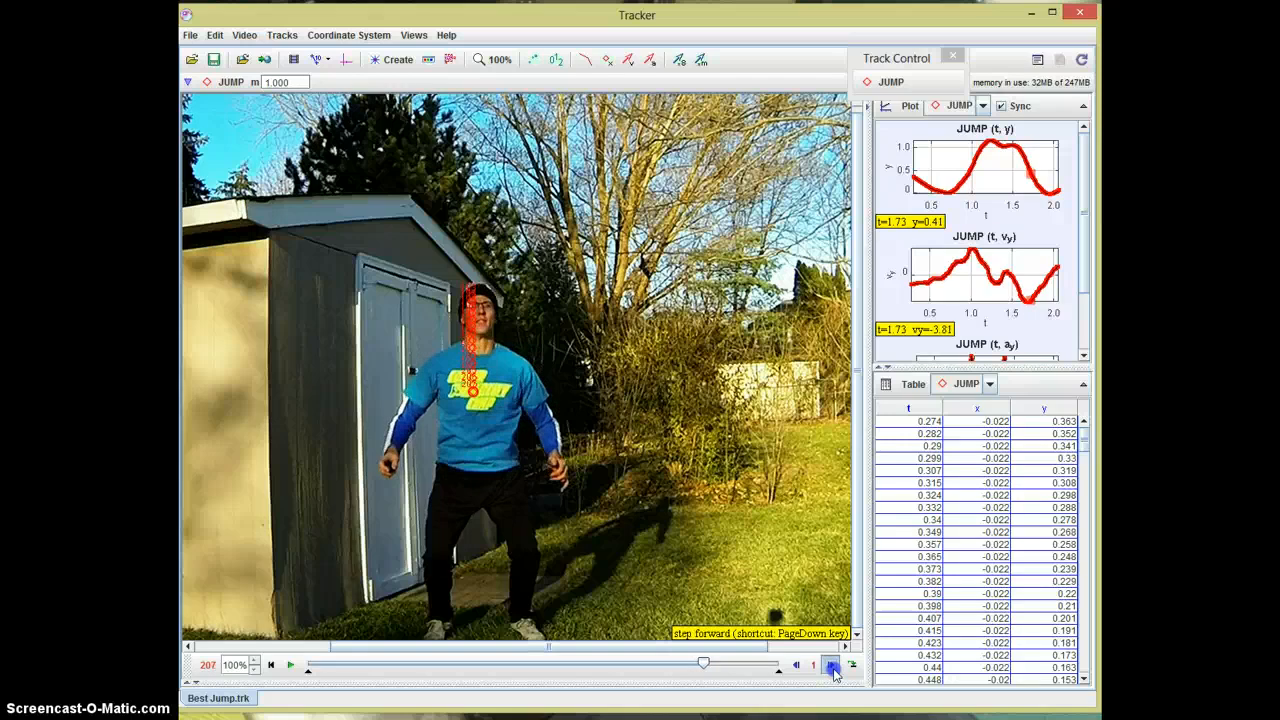
click(833, 668)
click(833, 668)
click(833, 668)
click(833, 668)
click(833, 668)
click(833, 668)
click(833, 668)
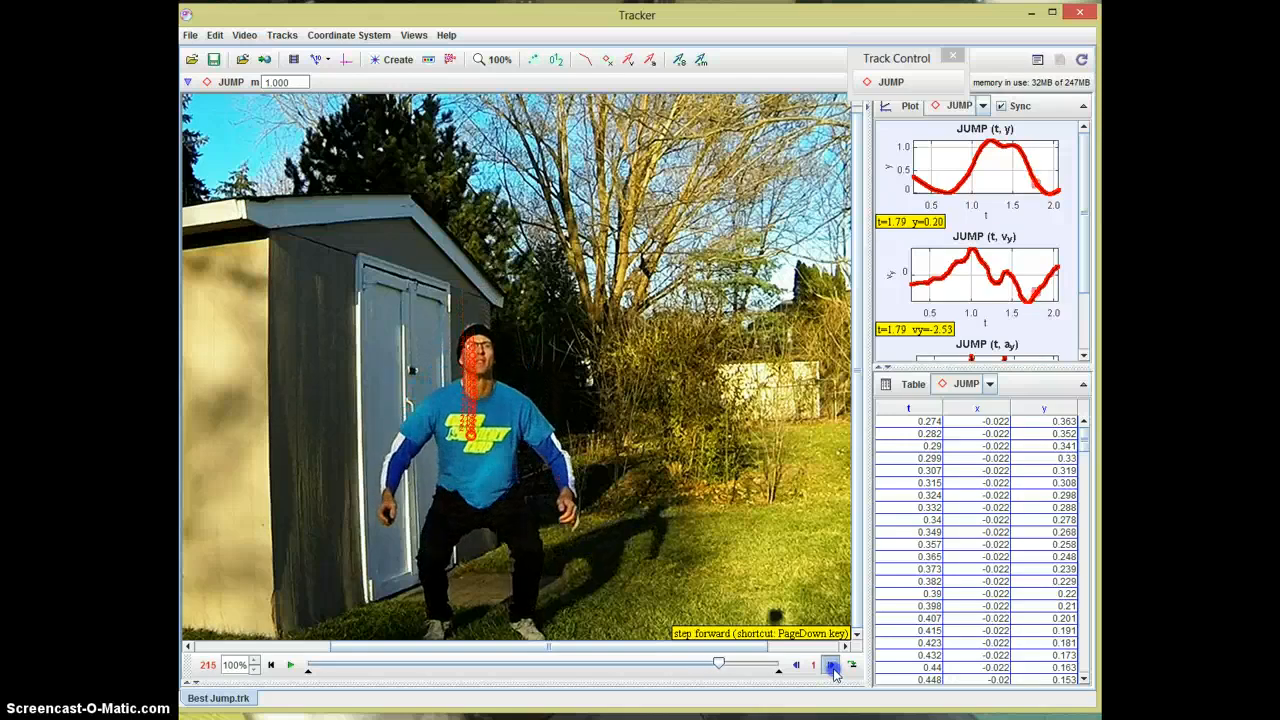
click(833, 668)
click(833, 668)
click(833, 668)
click(833, 668)
click(833, 668)
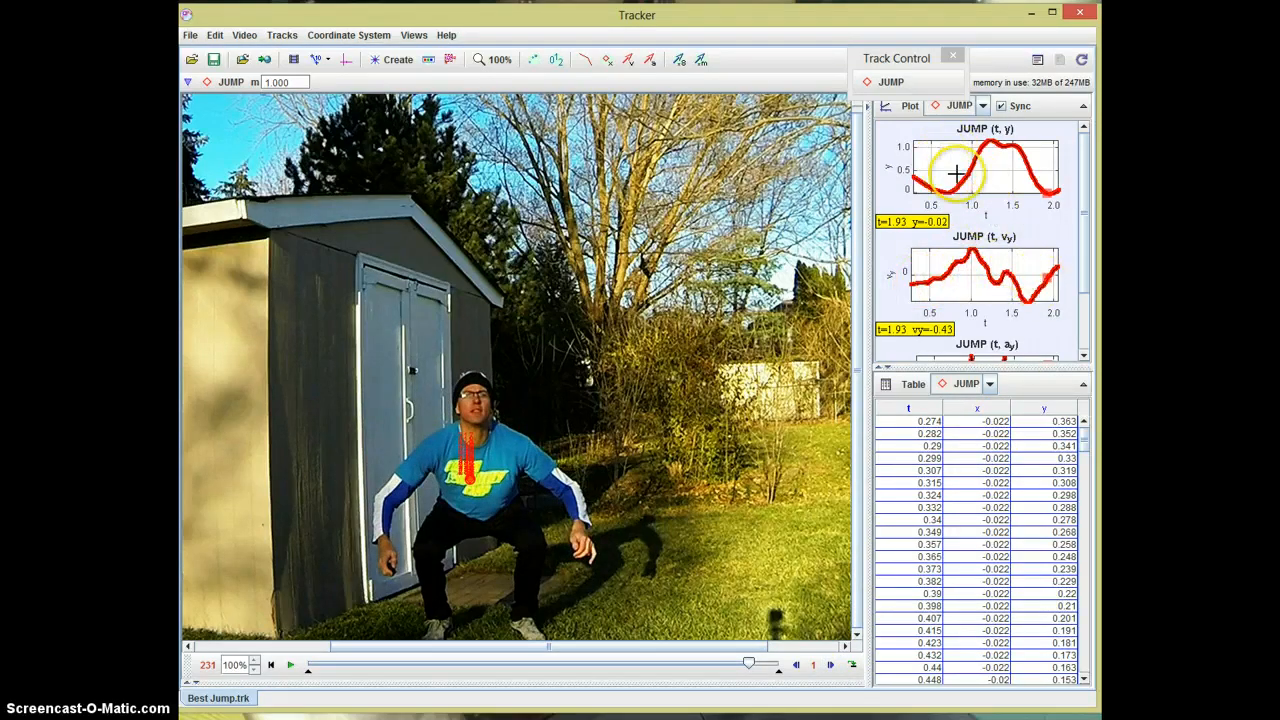
Examine the JUMP vertical position plot and bring the vertical acceleration plot fully into view.
drag(1052, 202, 972, 178)
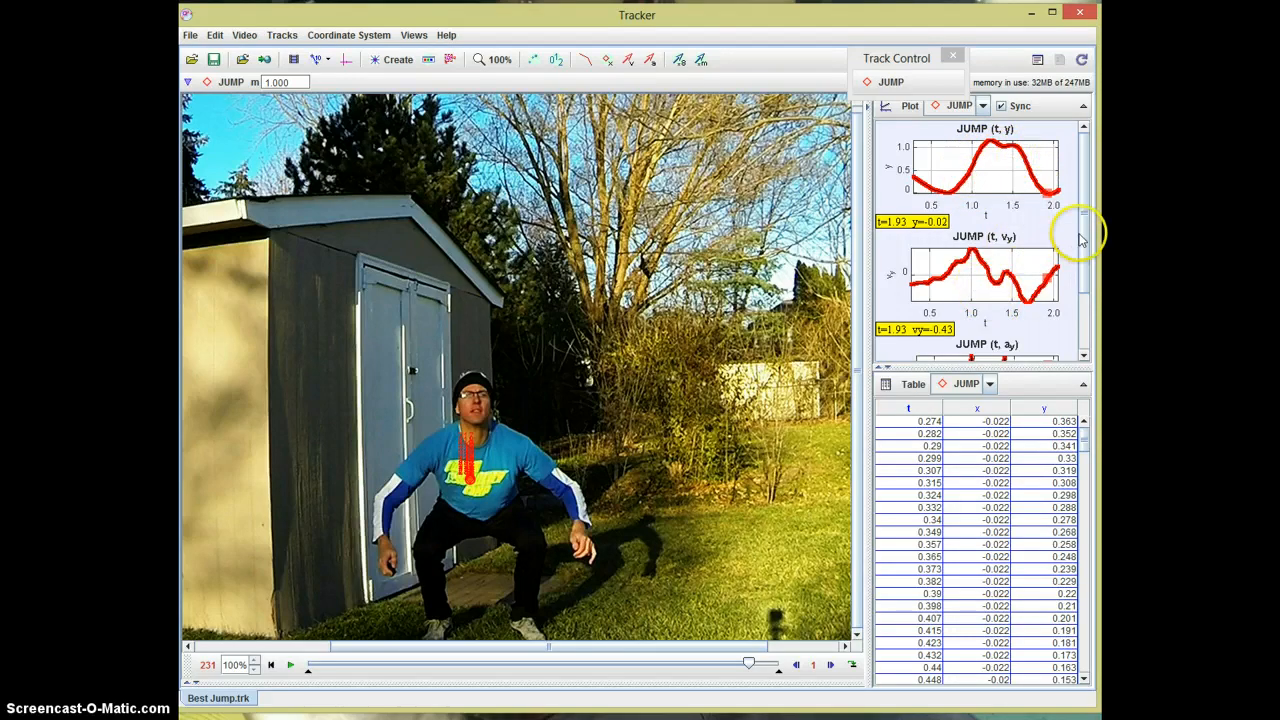
drag(1085, 252, 1086, 318)
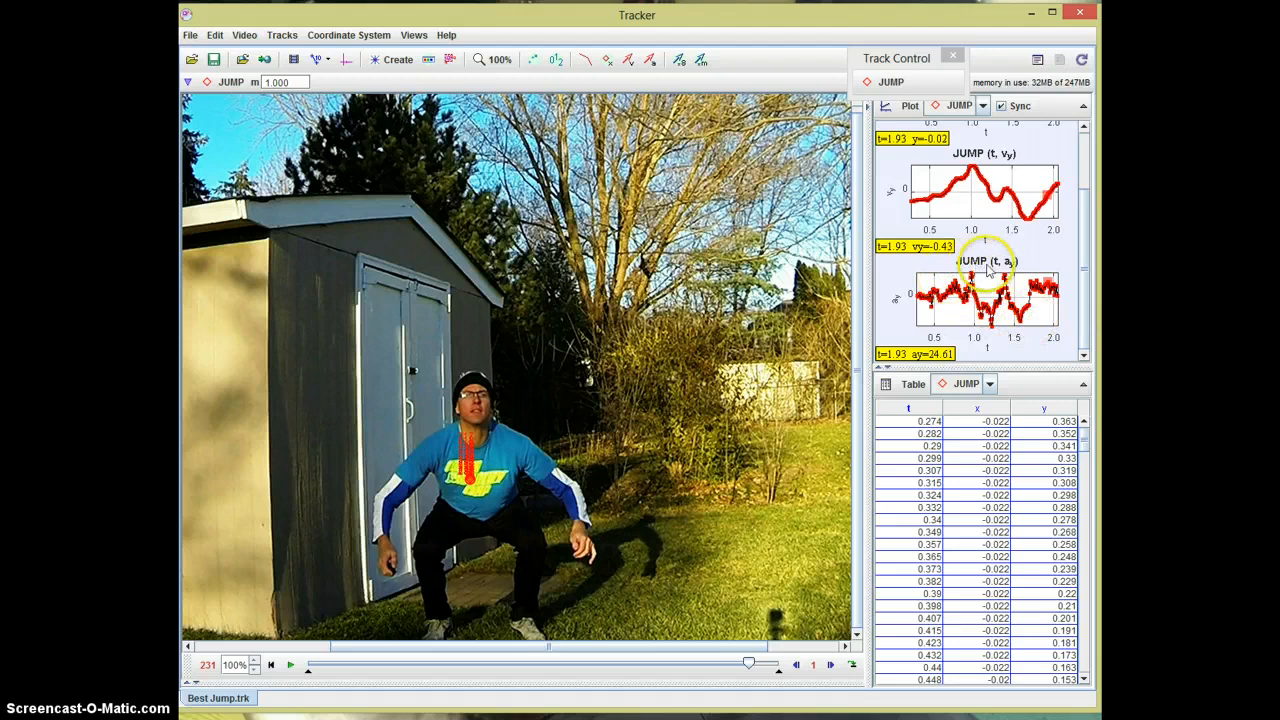